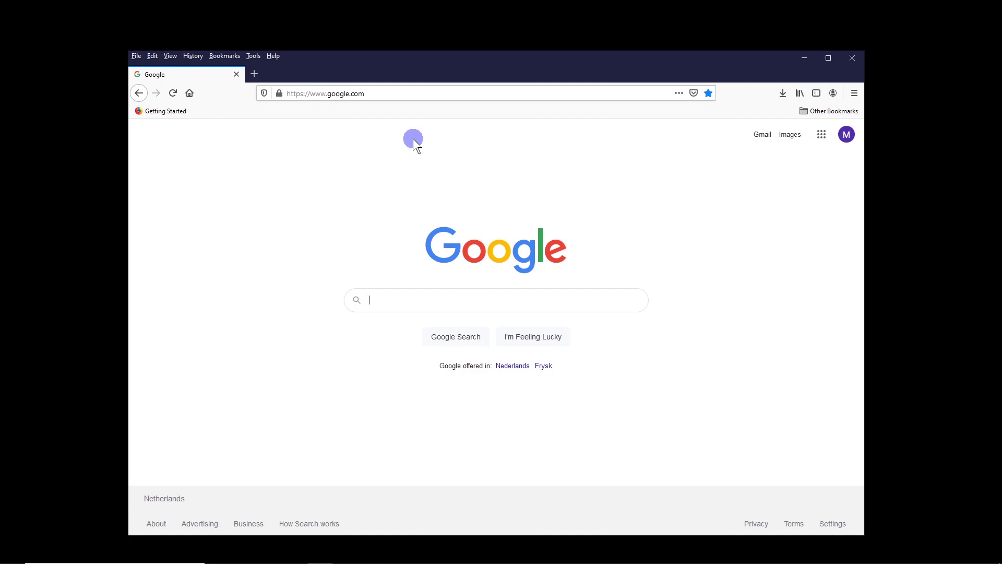
Go to YouTube, open your channel, and open the COMSOL loop inductance video's details in Studio.
left_click(401, 92)
type("youtube.com/")
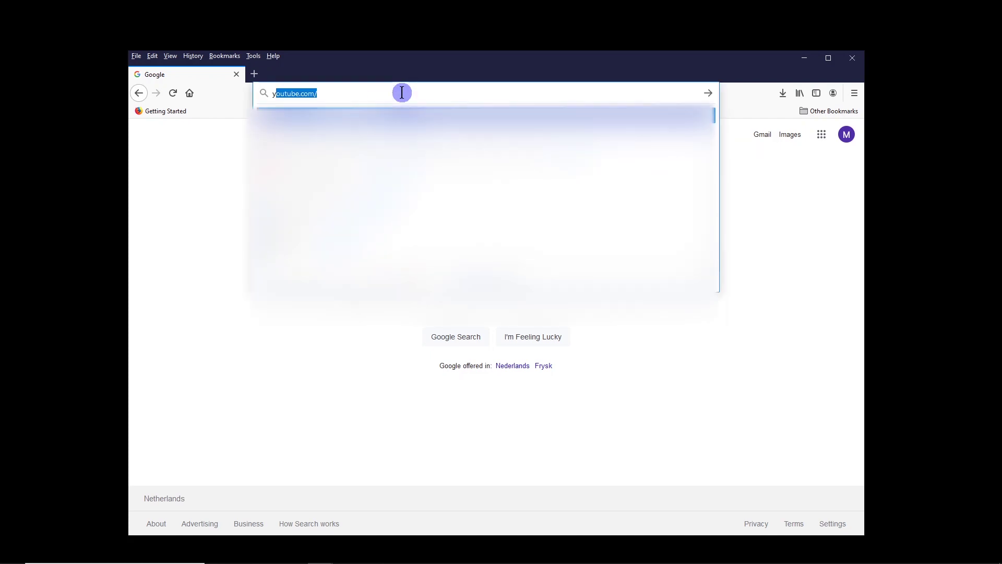
key("Return")
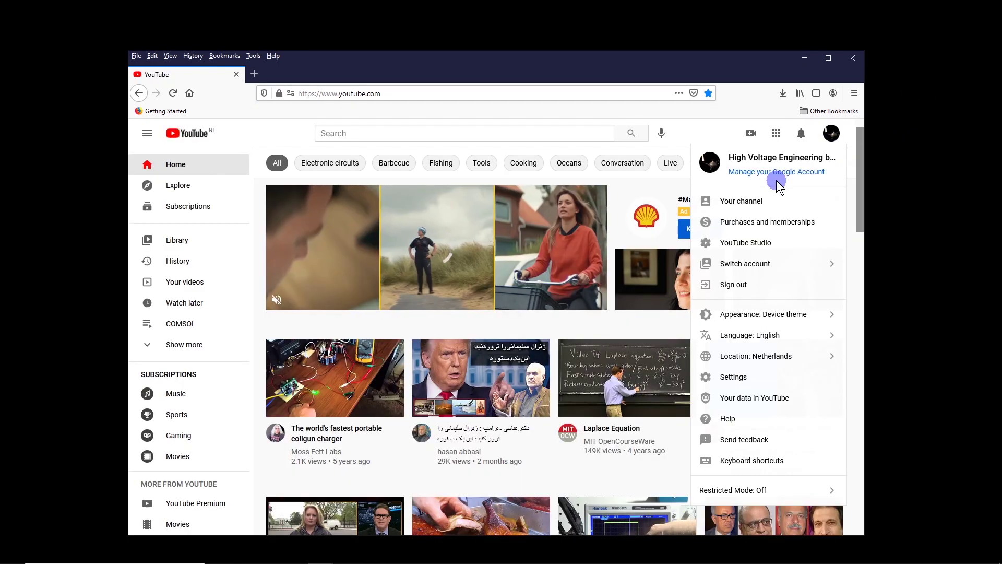
left_click(751, 203)
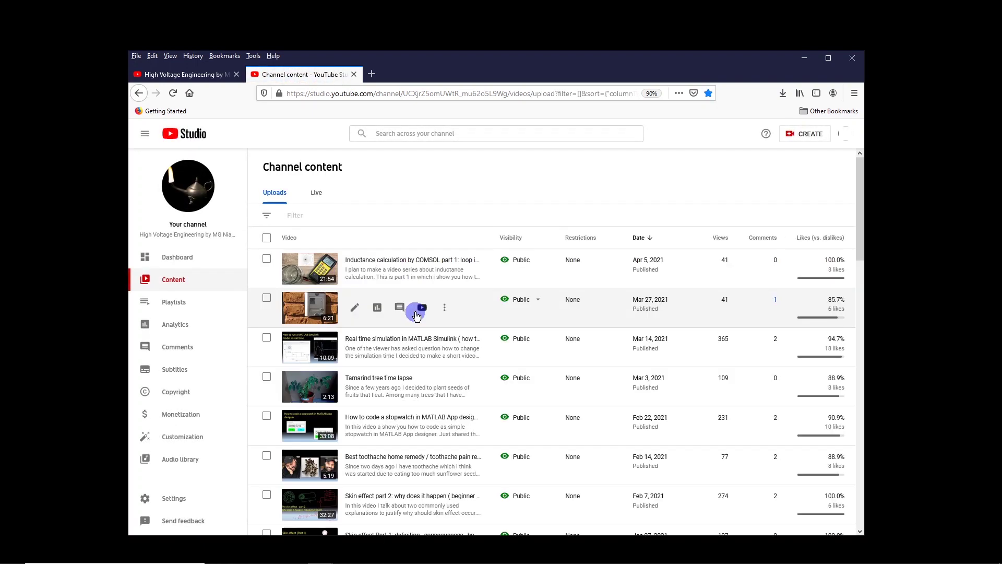
left_click(357, 270)
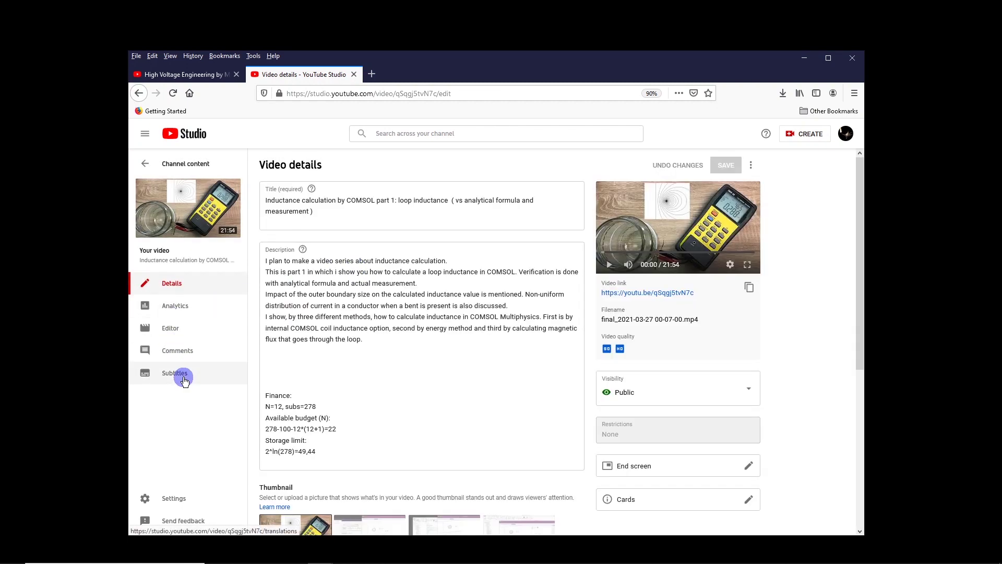
Open the Subtitles page for 'Inductance calculation by COMSOL part 1: loop inductance'.
left_click(184, 379)
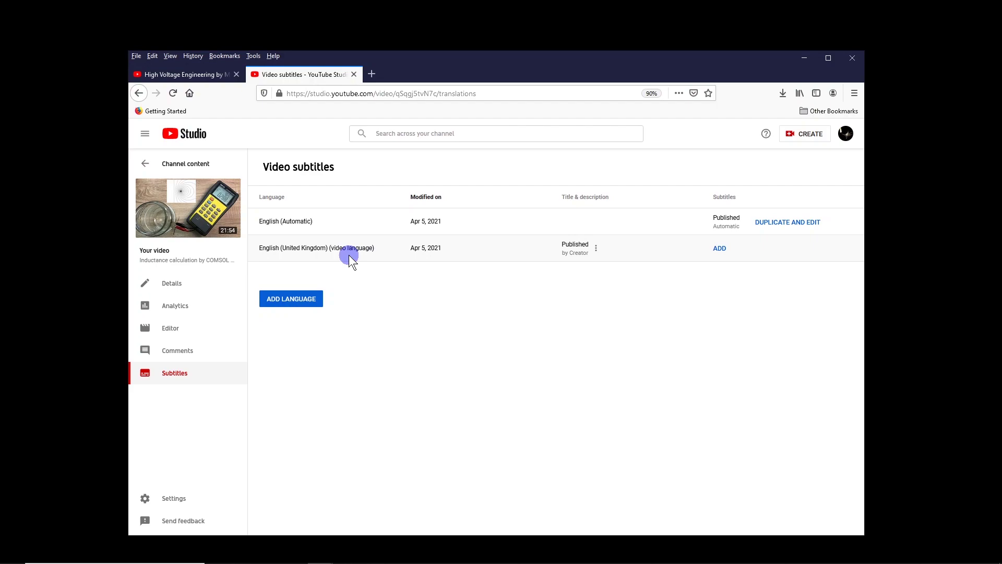
left_click(319, 301)
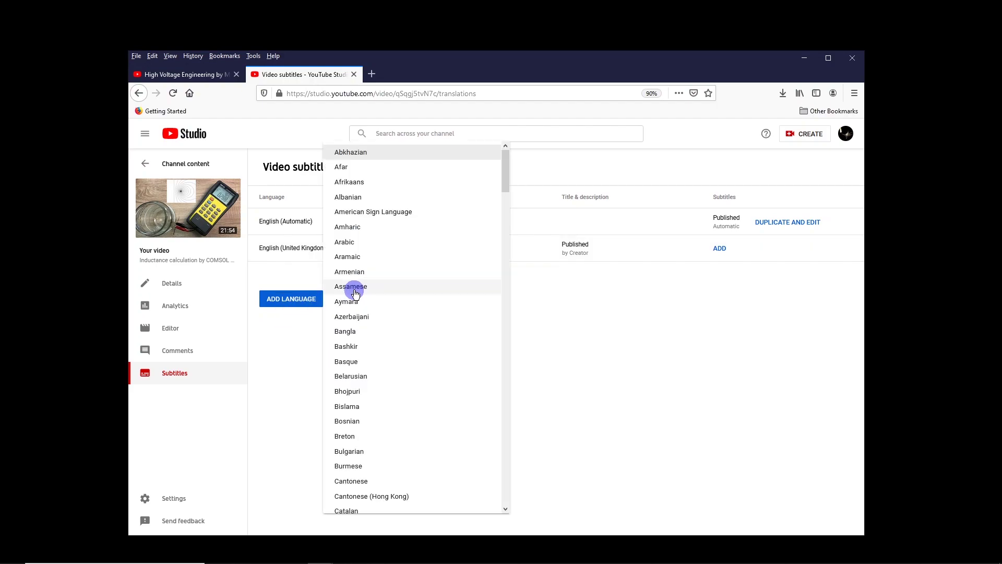
scroll(376, 332, "down", 15)
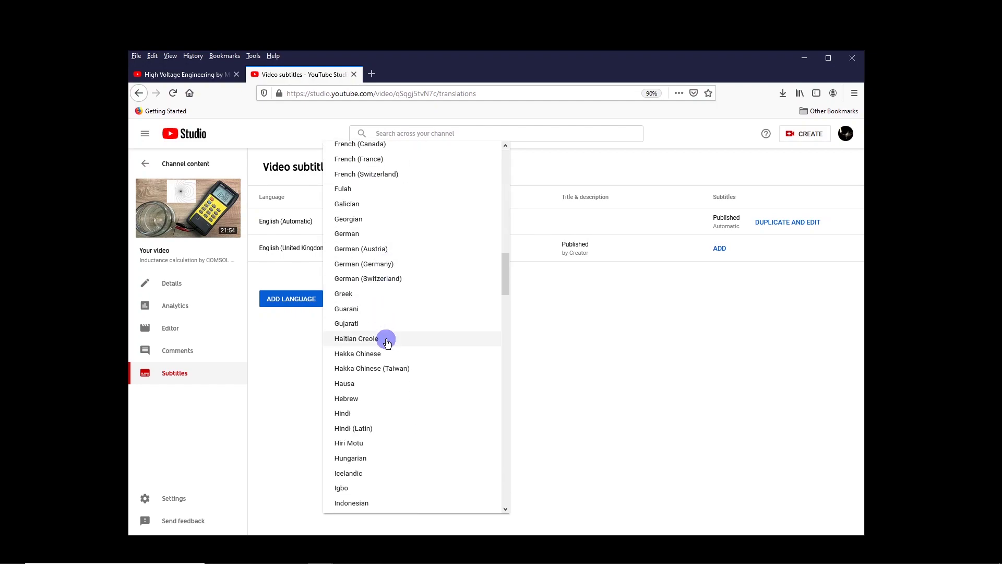
scroll(384, 339, "up", 10)
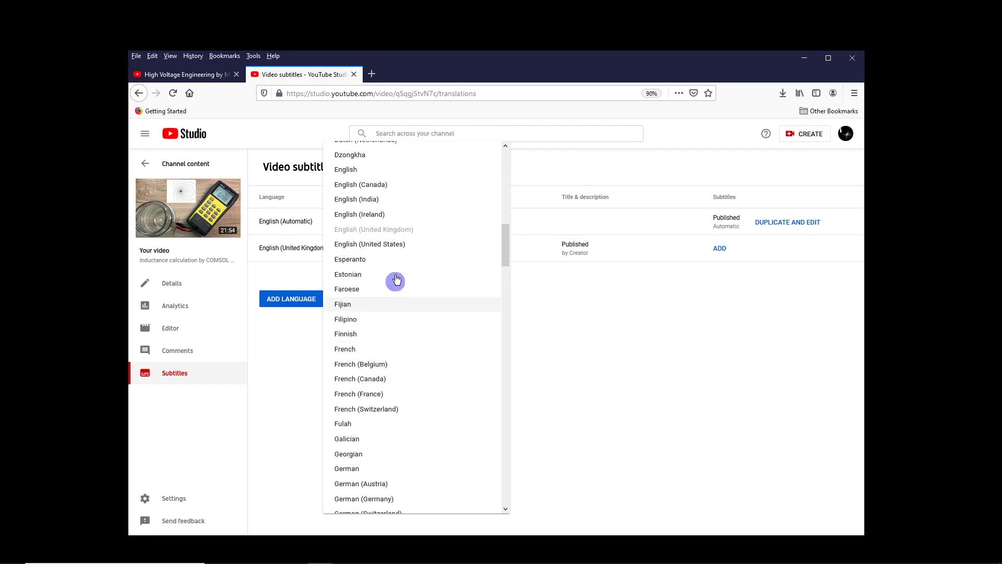
left_click(624, 360)
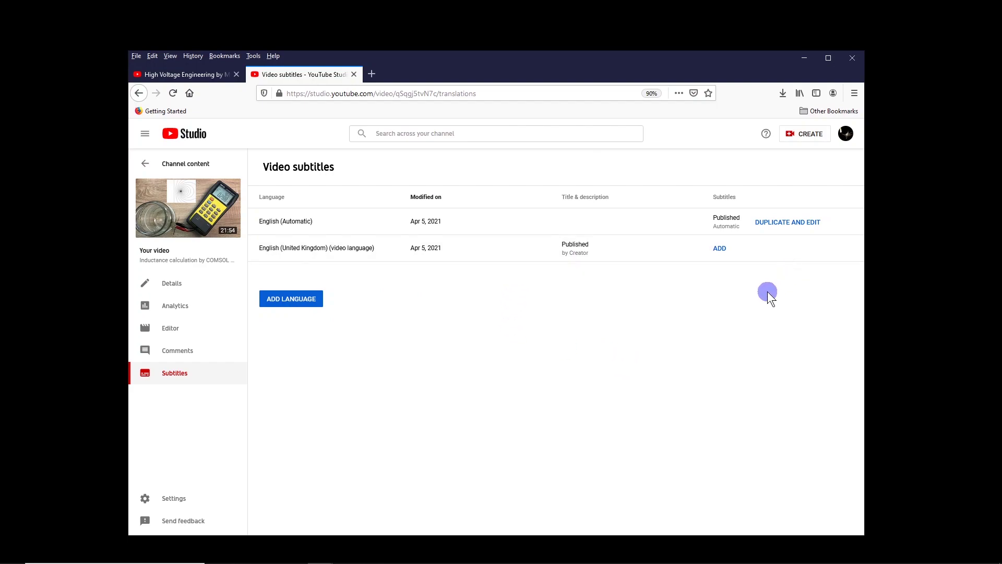
Add English (United Kingdom) subtitles, zoom the timeline out to the full video, and choose Type manually.
left_click(721, 250)
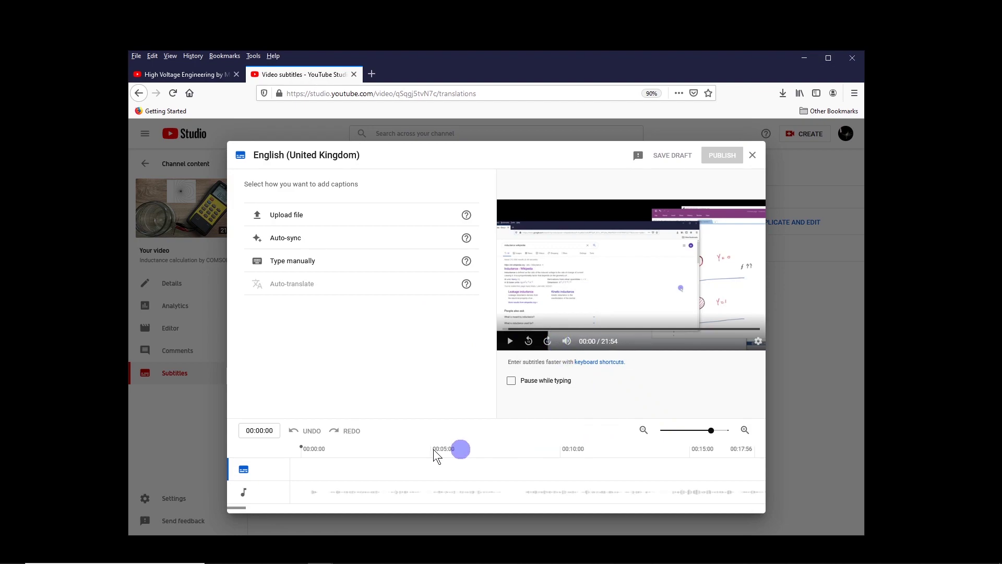
left_click_drag(710, 430, 660, 430)
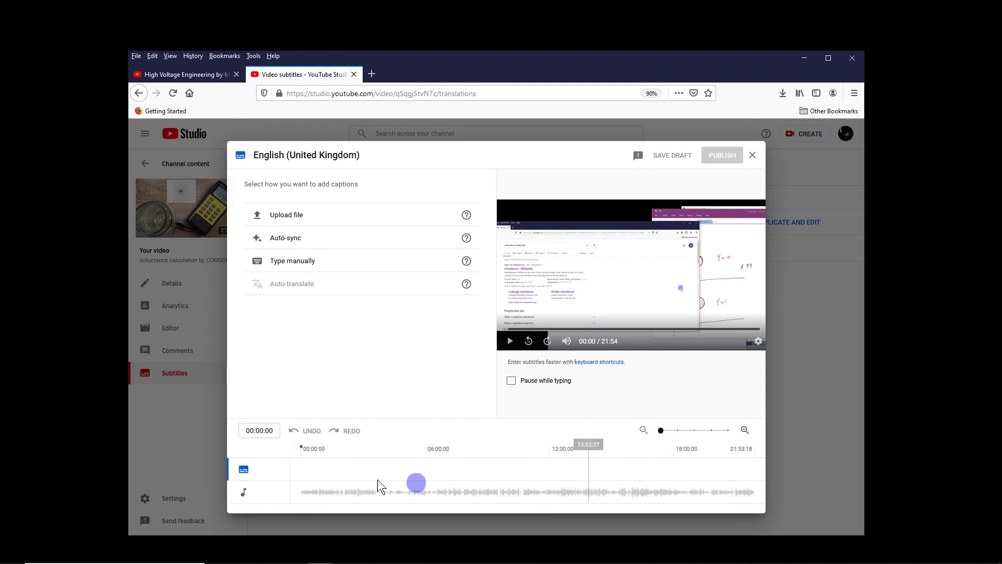
left_click(297, 265)
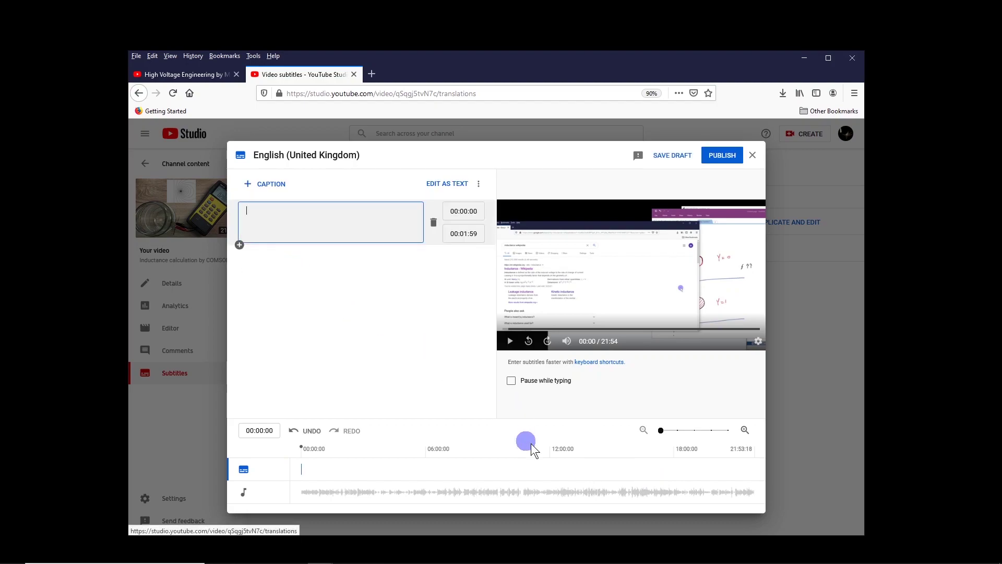
Delete the empty opening caption and move playback to about 19:54.
left_click(649, 485)
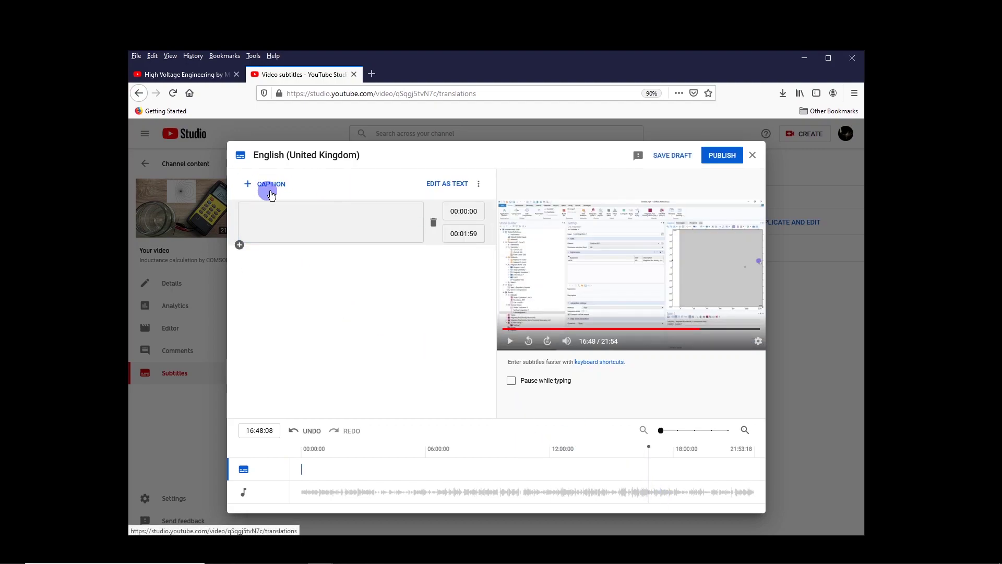
left_click(434, 222)
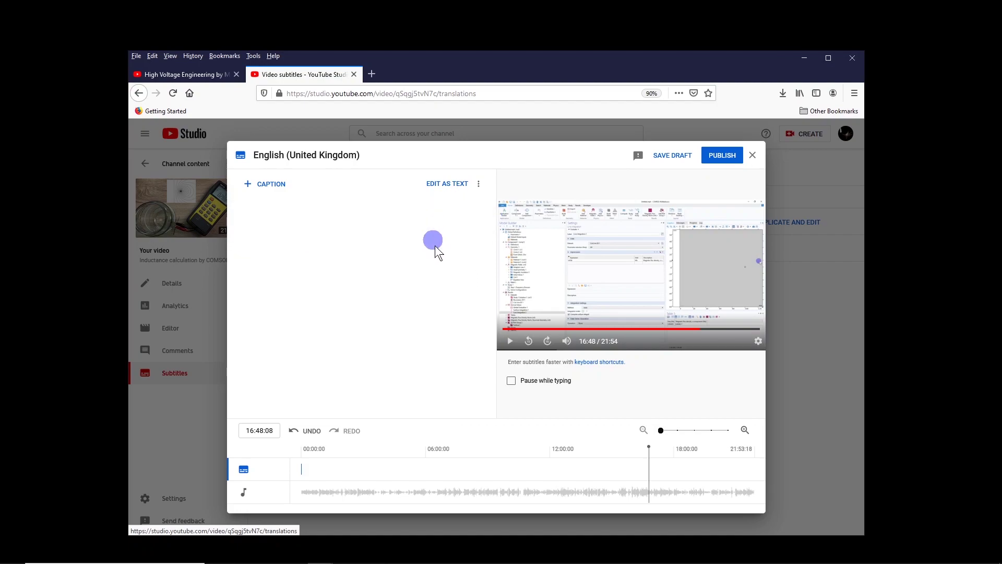
left_click(668, 473)
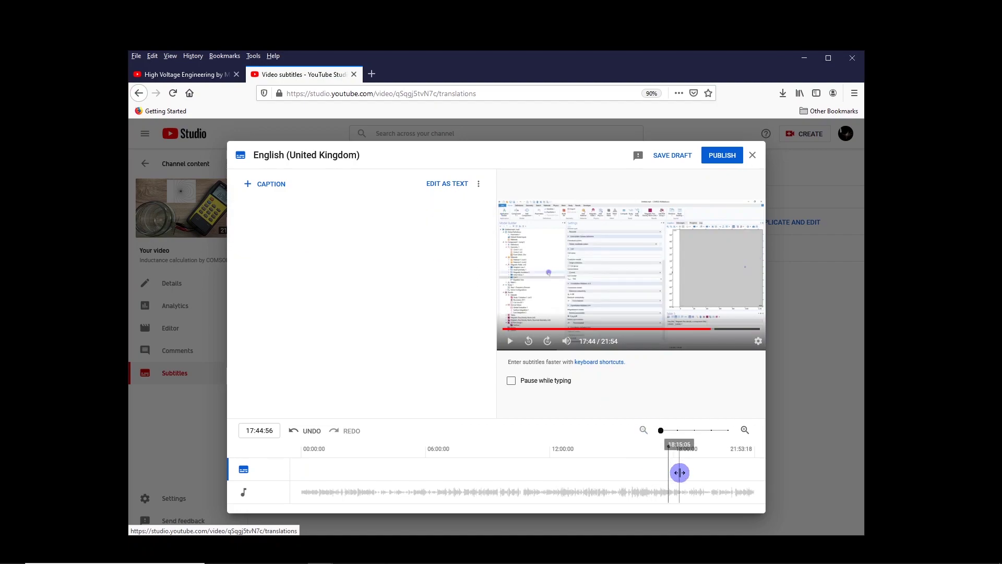
left_click(706, 472)
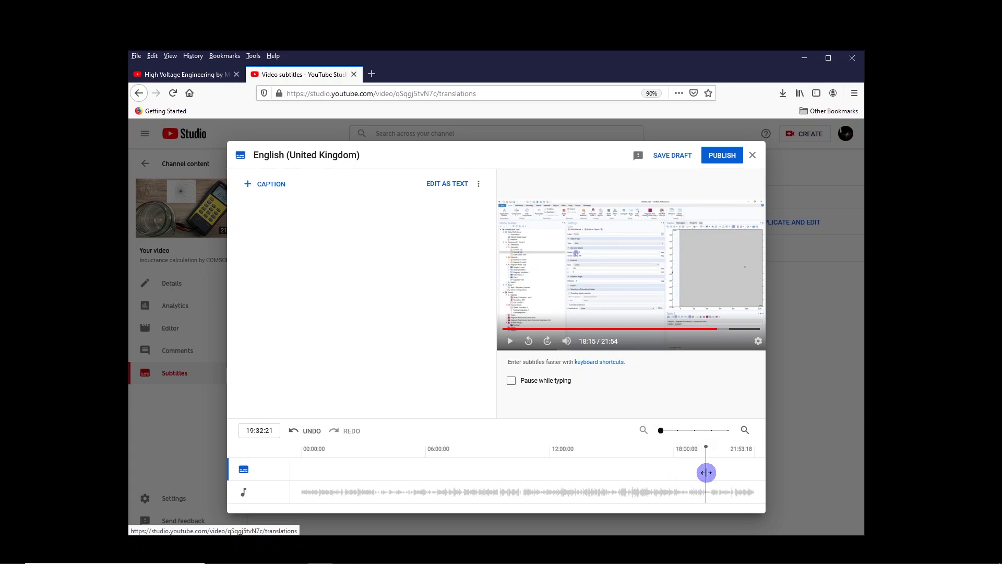
left_click_drag(706, 473, 711, 473)
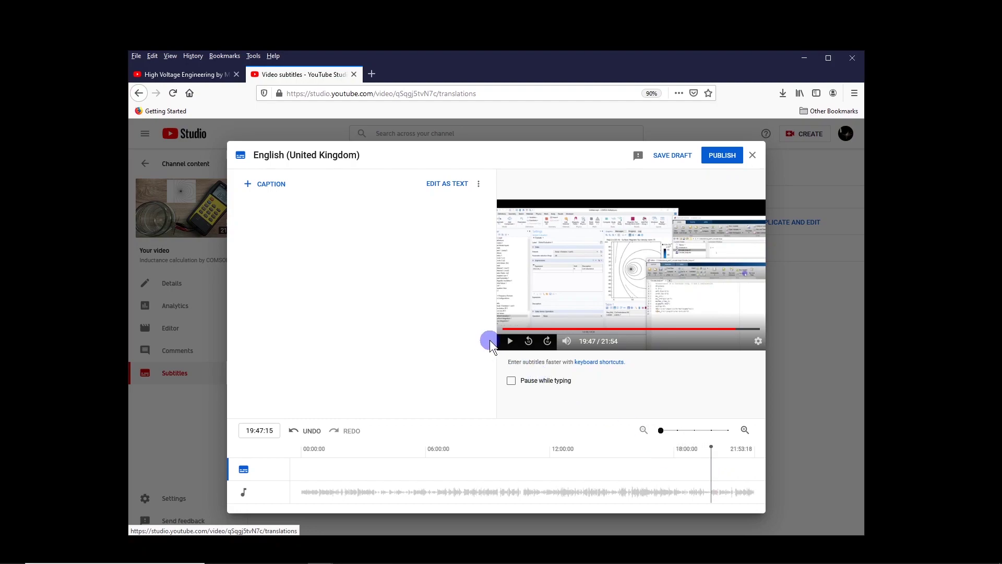
Fine-tune playback to 19:53:39 and add a new empty caption there.
left_click(511, 342)
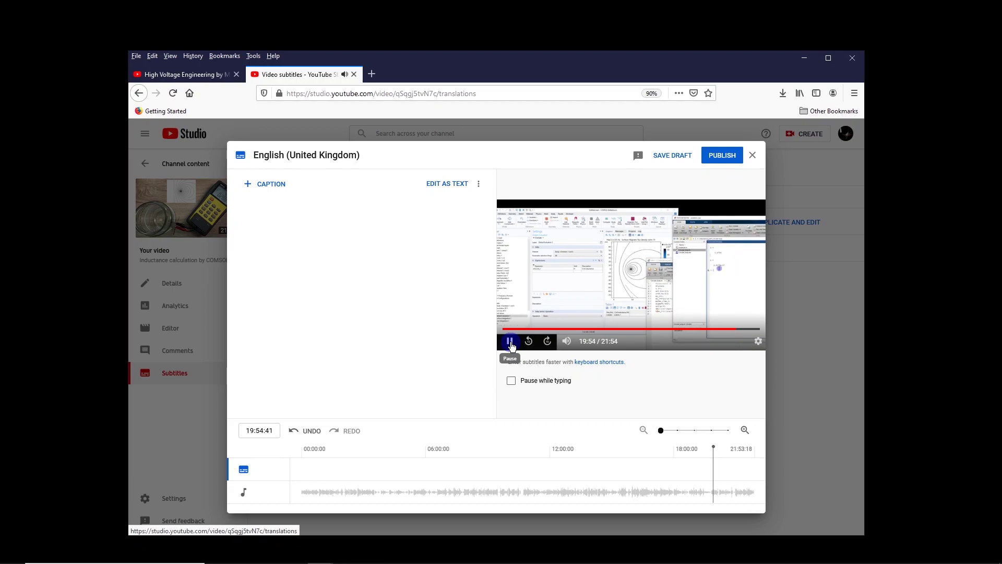
left_click(510, 342)
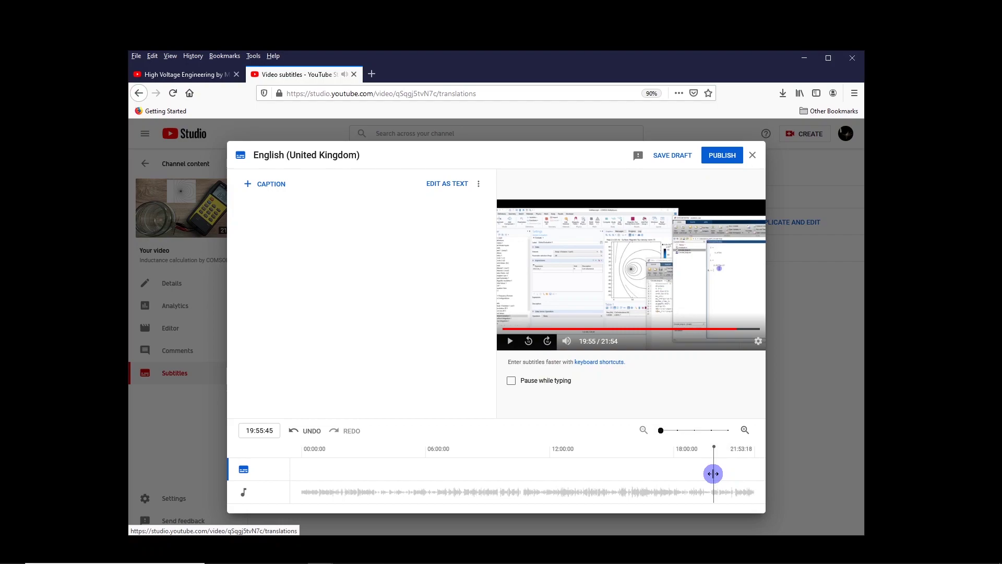
left_click_drag(713, 474, 711, 474)
left_click(509, 342)
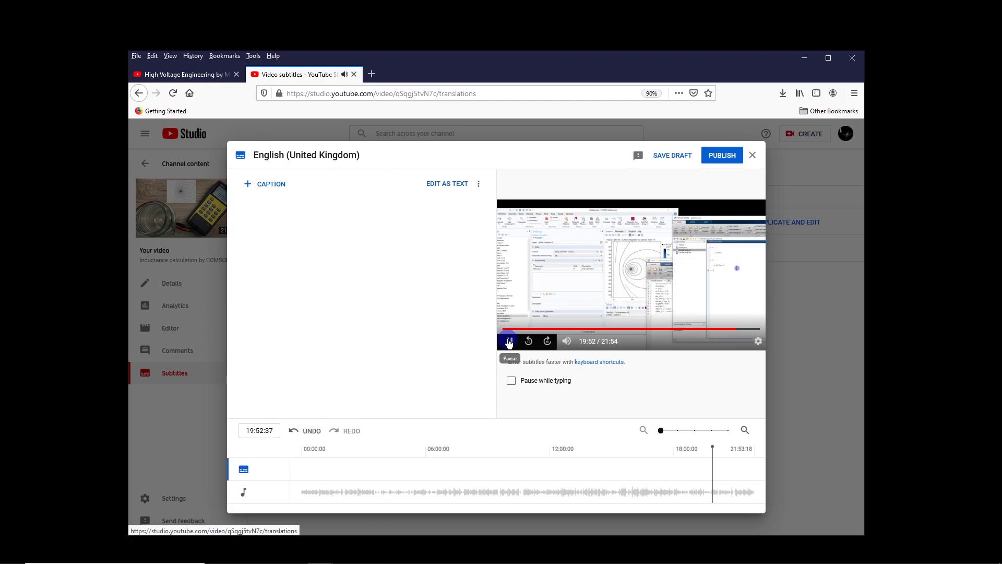
left_click(510, 342)
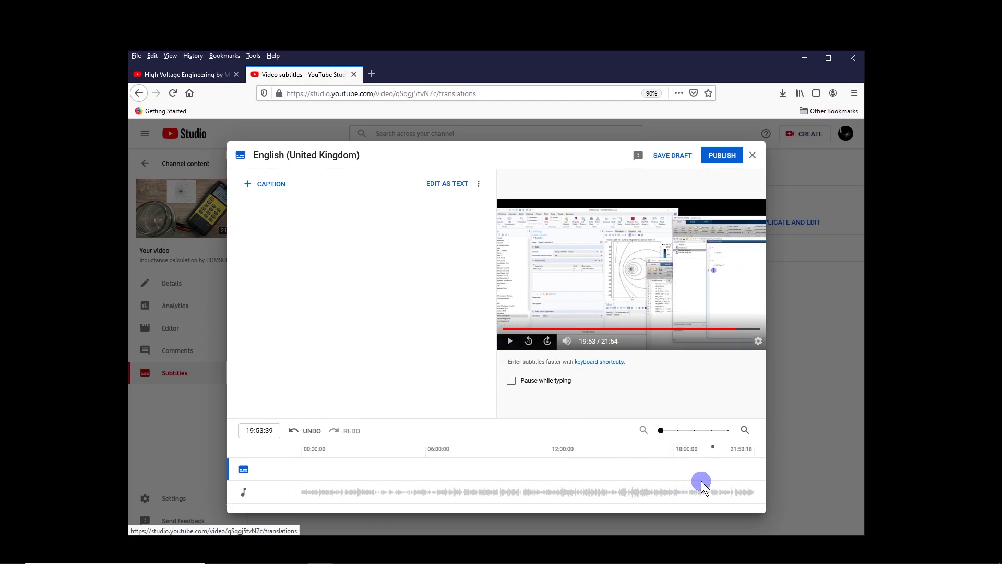
left_click(267, 185)
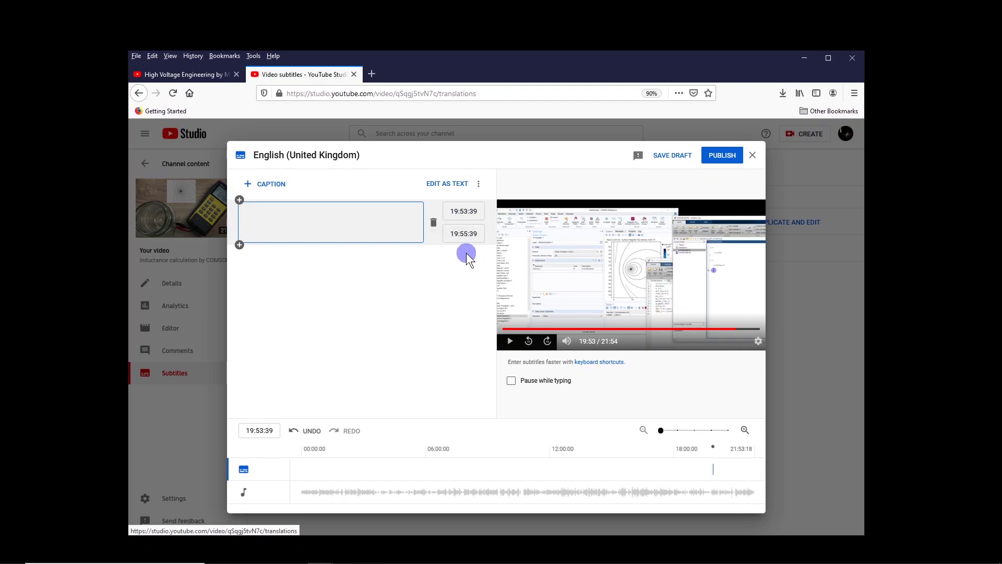
Set the first caption's end time to 19:56:39, enter '283 nH', and preview it.
left_click(464, 233)
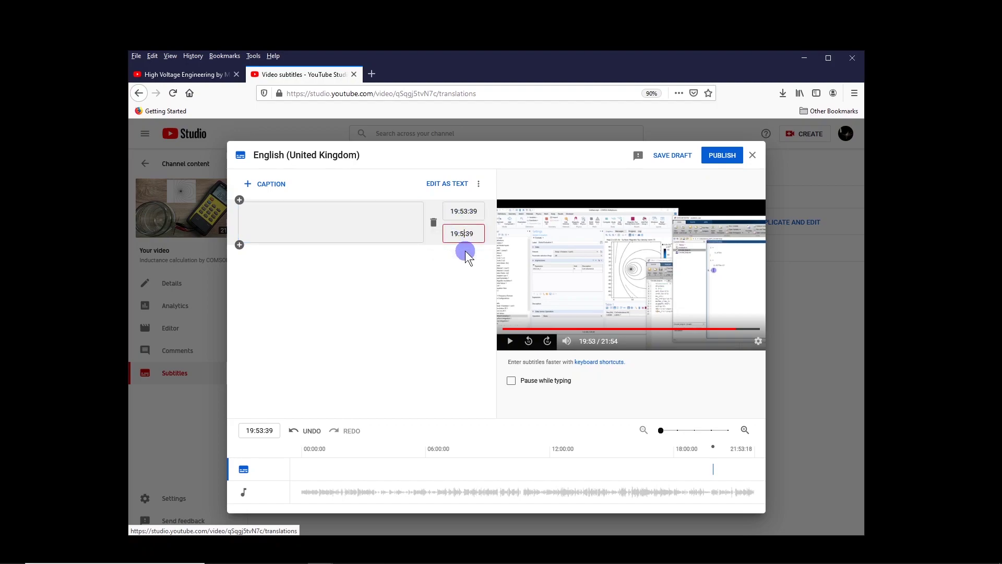
type("6")
left_click(381, 221)
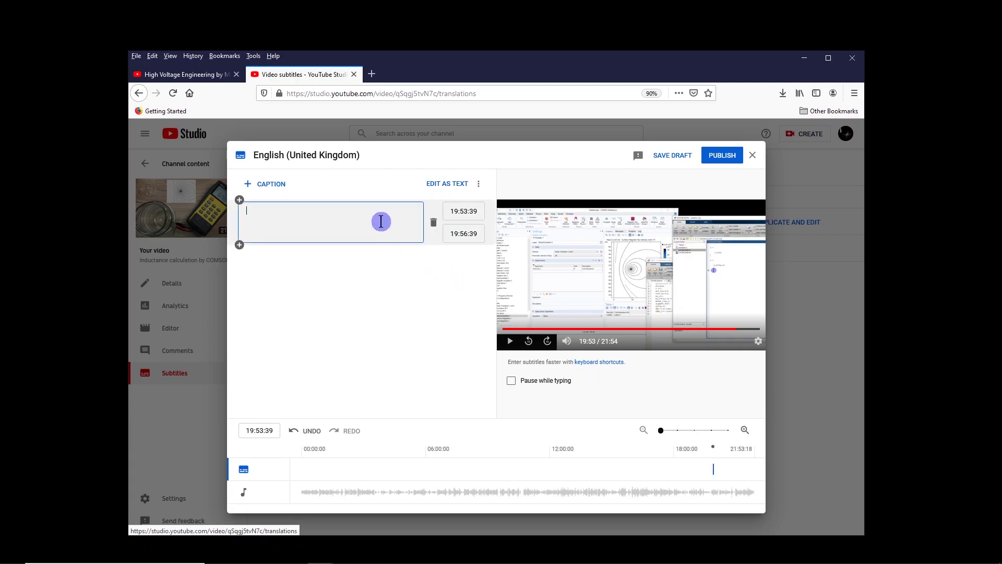
type("283 nH")
left_click(510, 342)
left_click(510, 344)
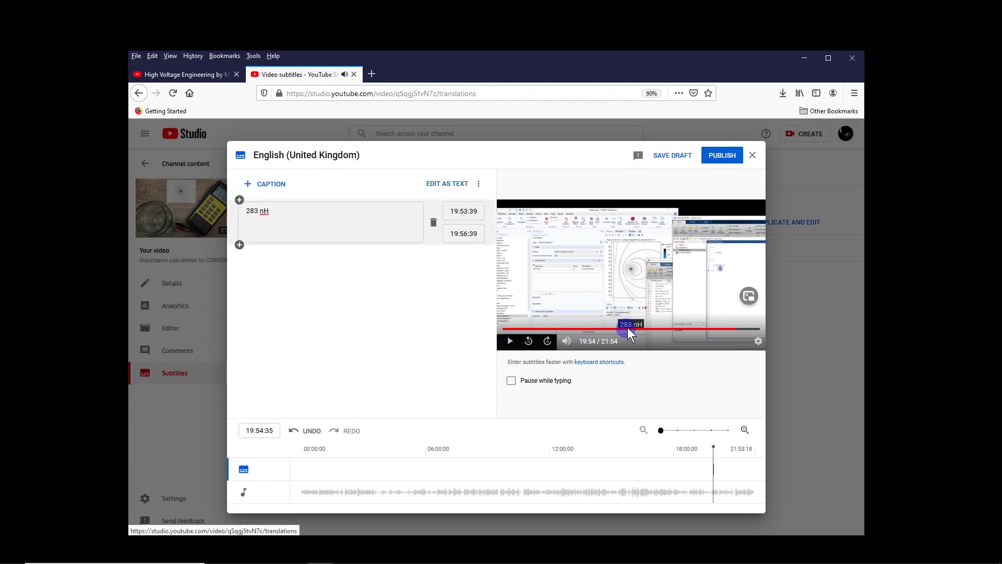
left_click(511, 342)
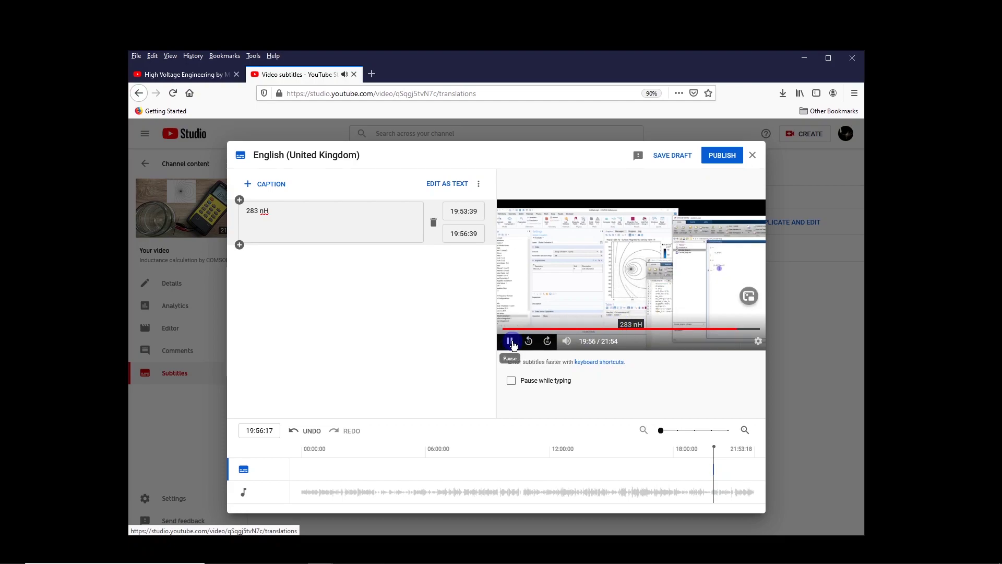
left_click(511, 343)
Zoom the timeline in and position the playhead at 19:57:48.
left_click_drag(664, 433, 707, 433)
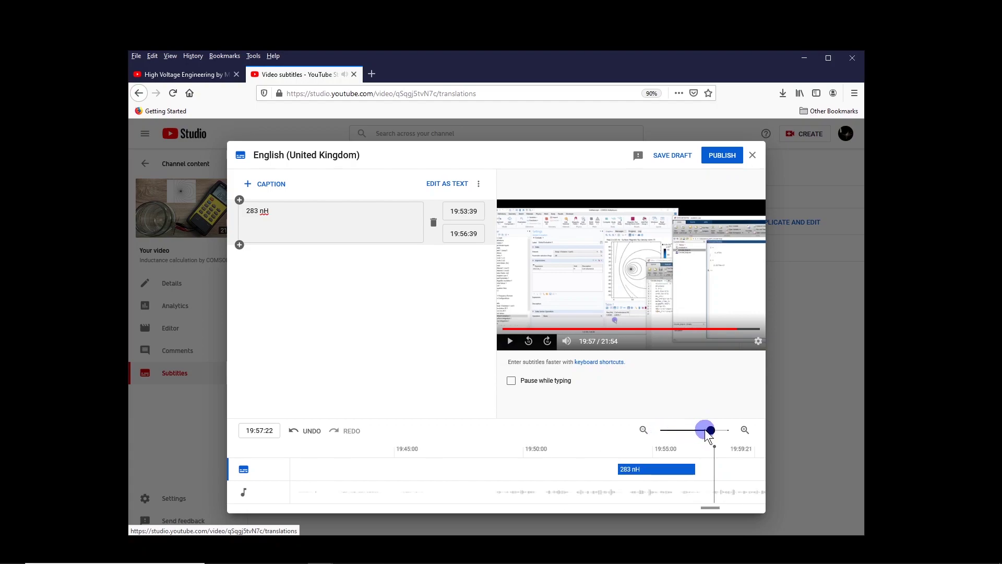
left_click(511, 342)
left_click(515, 343)
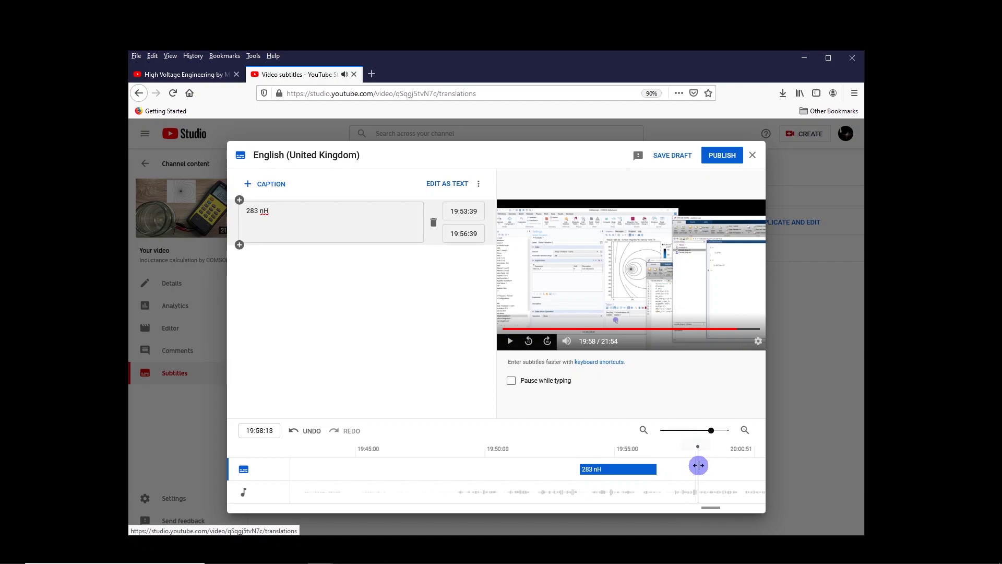
left_click_drag(699, 465, 695, 465)
left_click(512, 342)
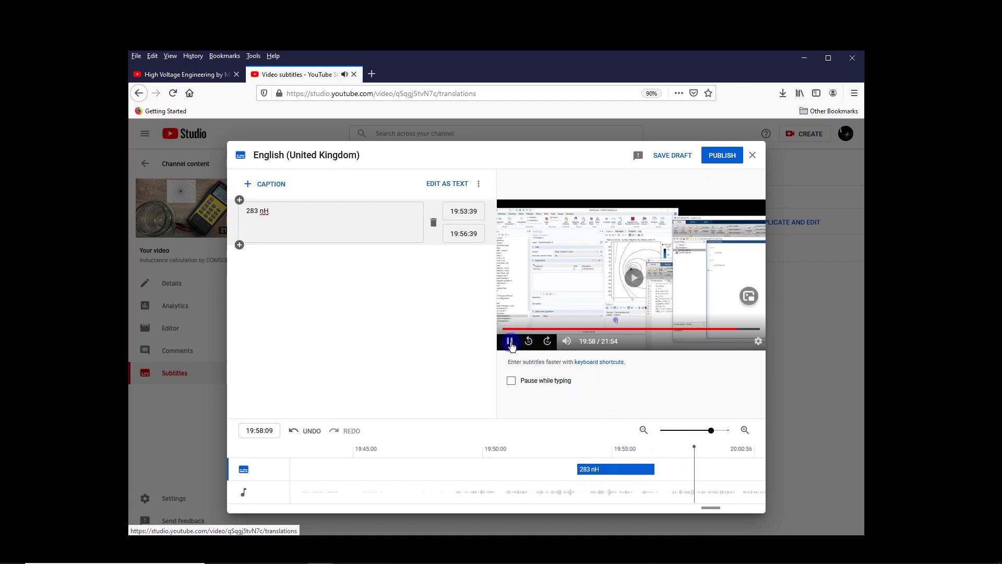
left_click(511, 344)
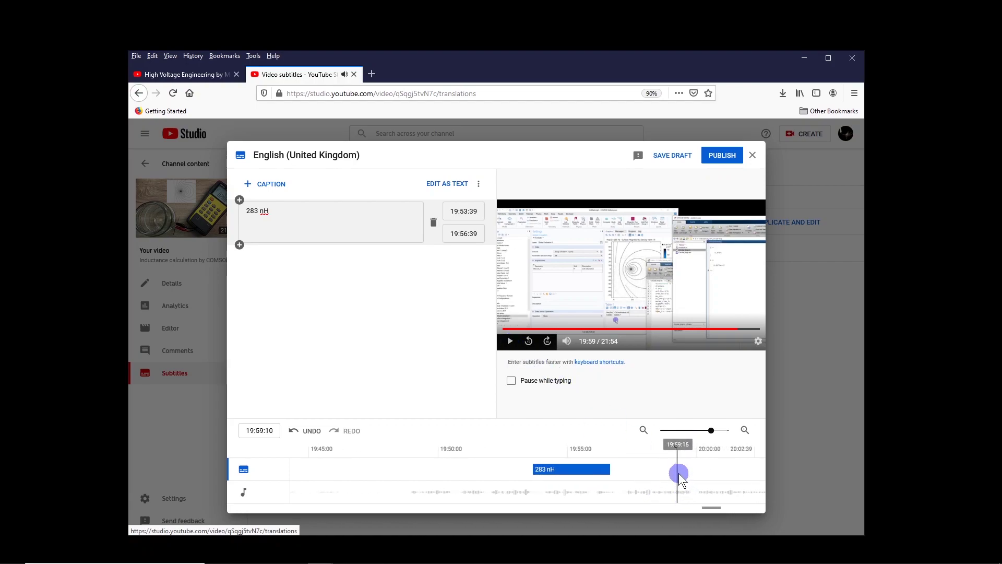
left_click_drag(680, 475, 626, 470)
left_click(510, 341)
left_click(510, 342)
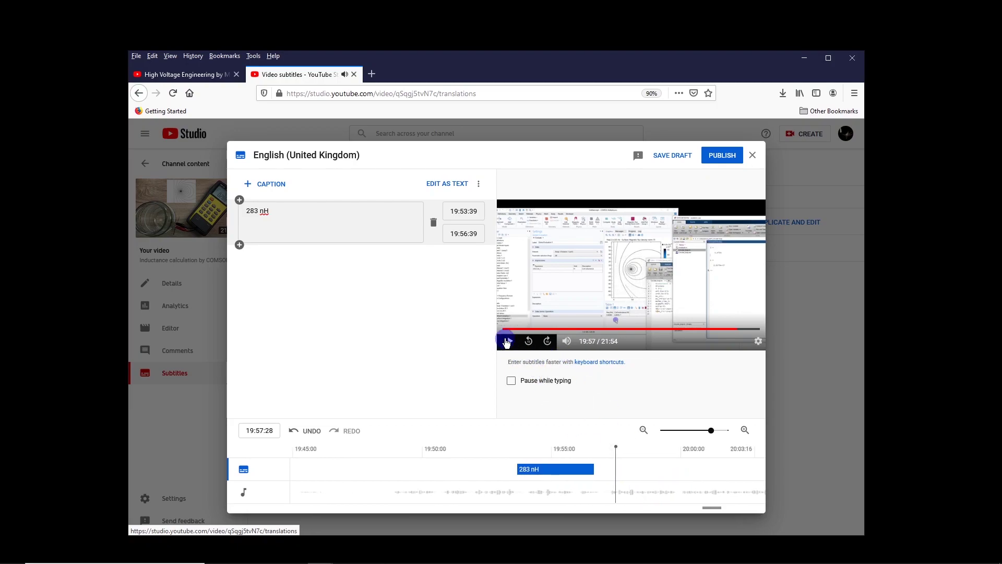
left_click(509, 342)
left_click(509, 341)
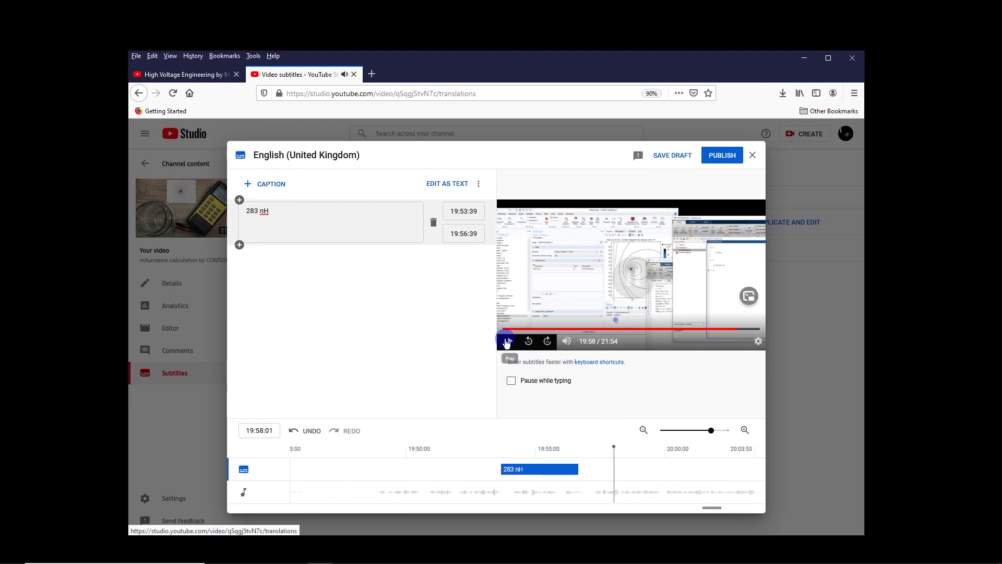
left_click(608, 469)
Add a caption reading '288 nH' at 19:57:48 and preview it.
left_click(265, 188)
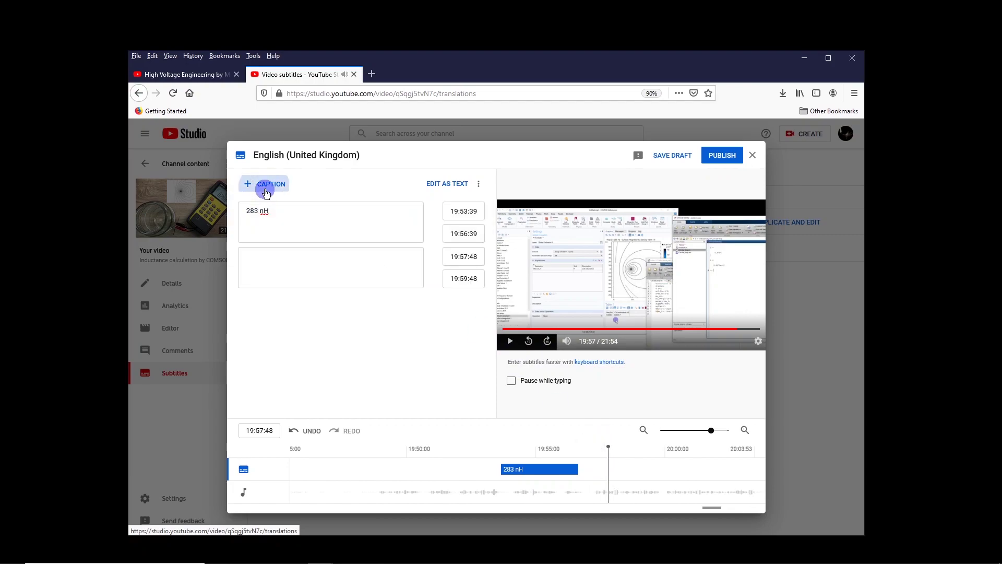
type("288 nH")
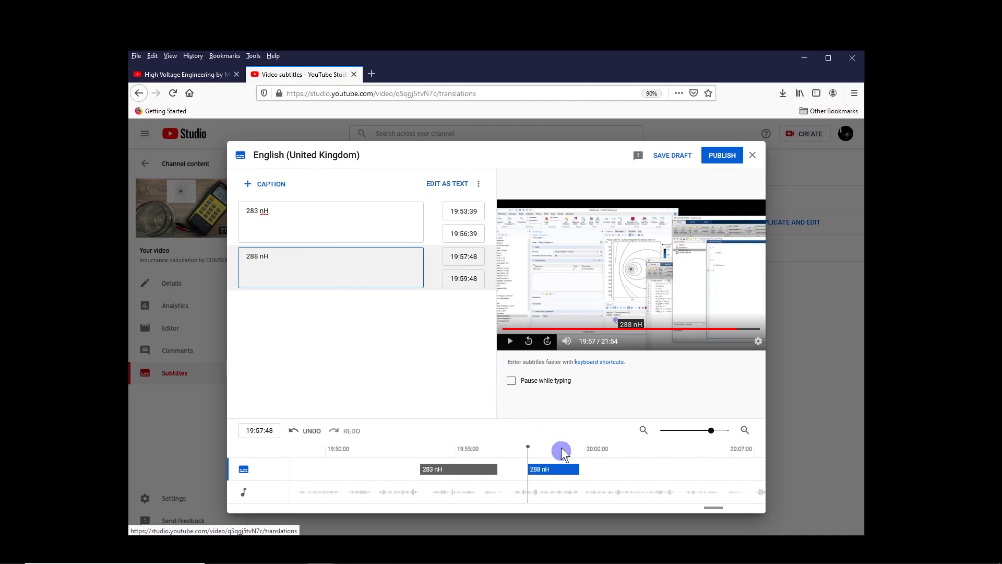
left_click(511, 344)
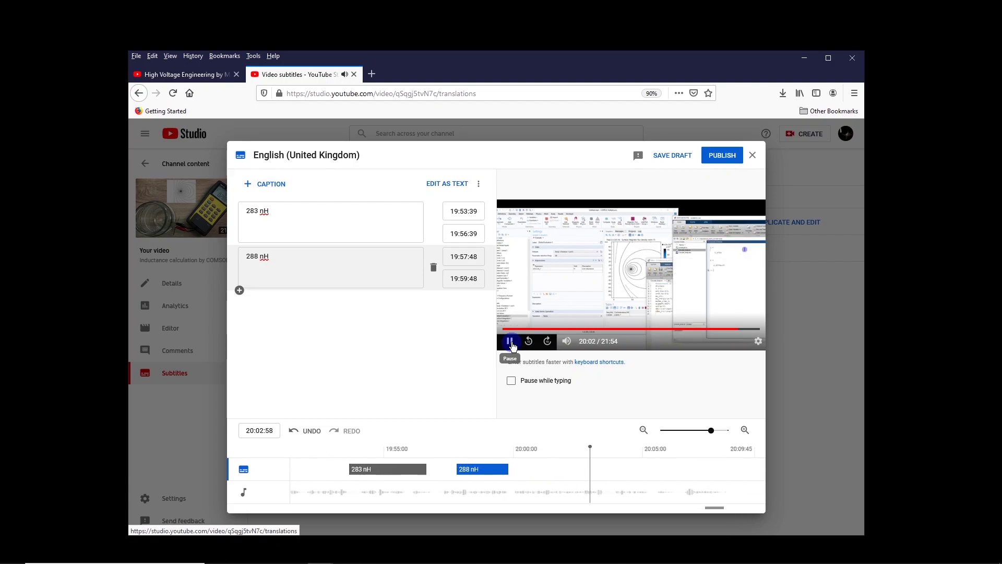
left_click(511, 345)
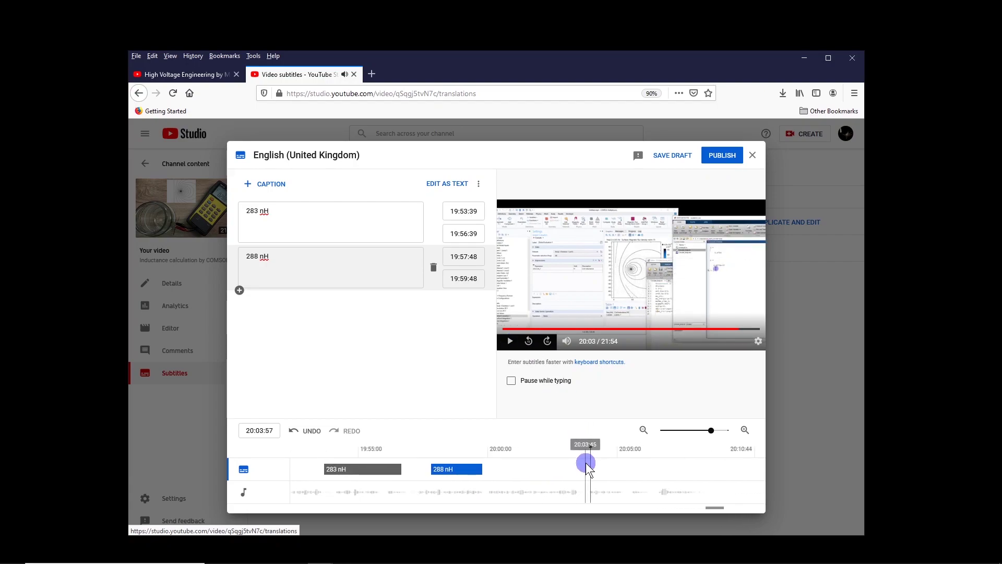
Add a third caption at 20:03:45 with its end time set to 20:06:45.
left_click(585, 463)
left_click(269, 184)
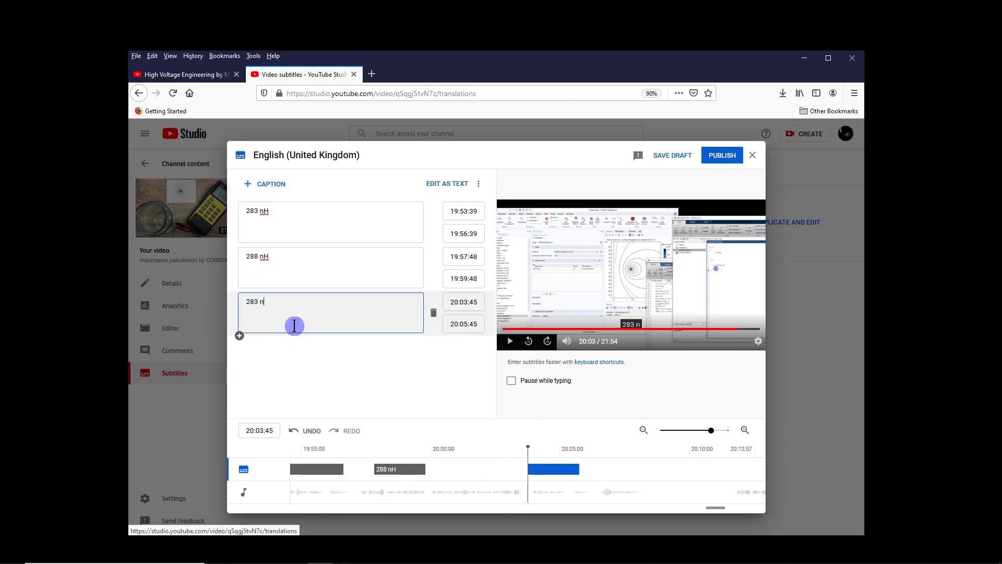
left_click(463, 324)
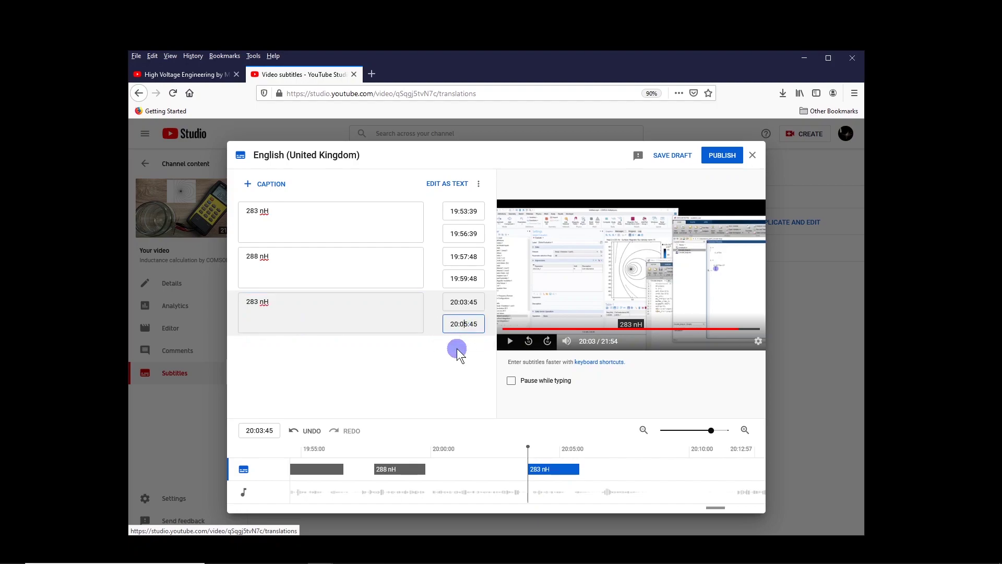
type("6")
left_click(456, 348)
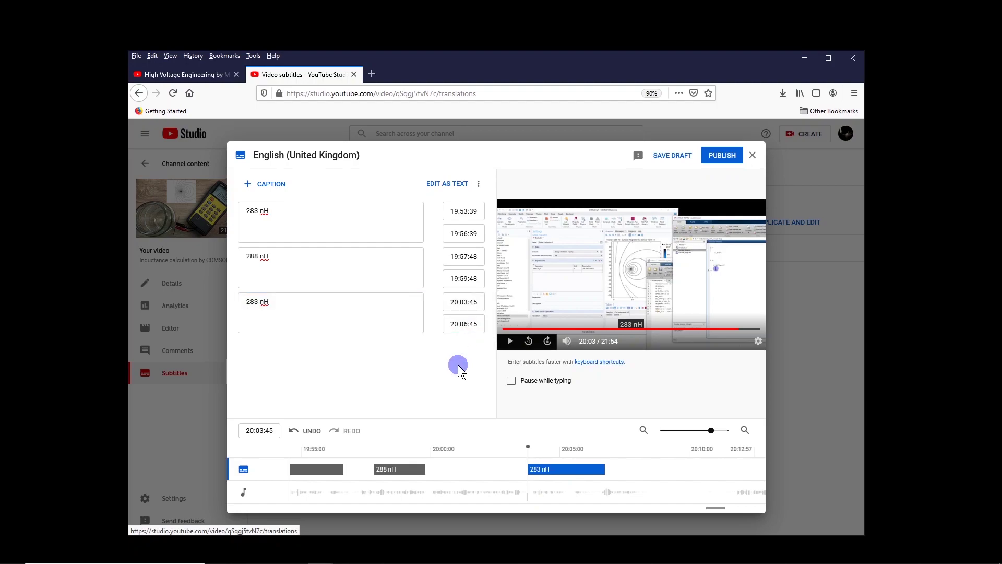
Preview the third caption and publish the English (United Kingdom) subtitles.
left_click(510, 341)
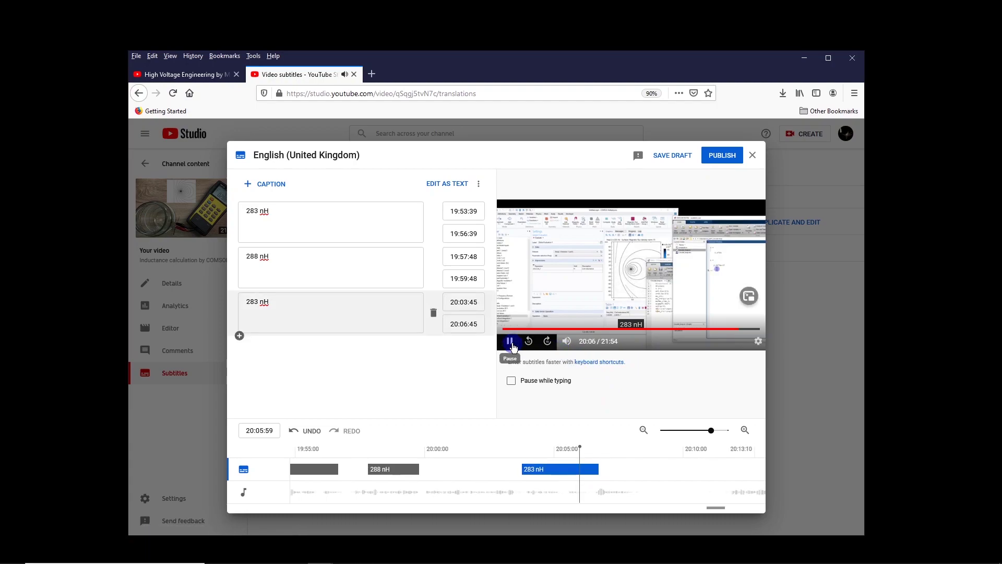
left_click(511, 342)
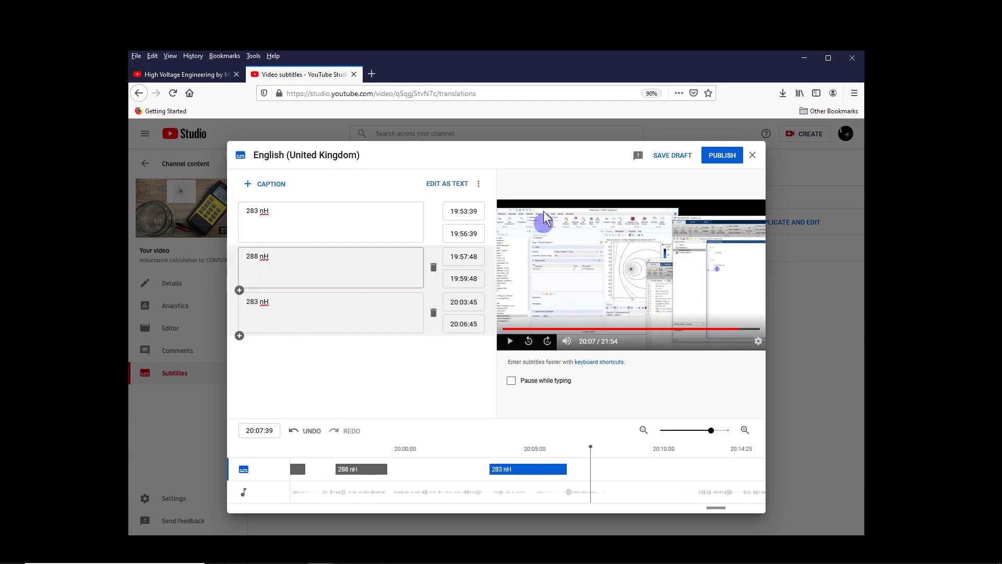
left_click(728, 162)
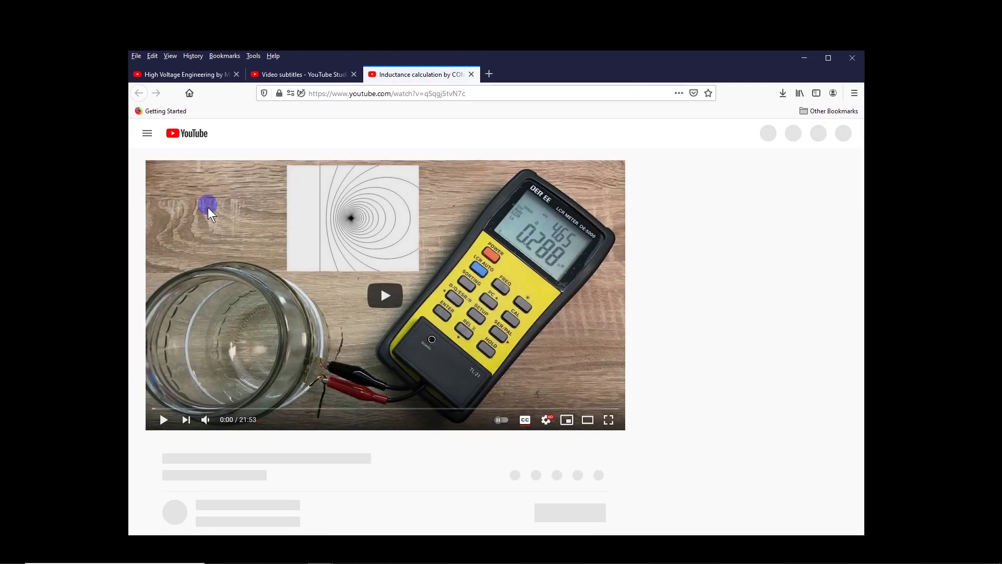
On the watch page, play from 19:53 through the 283 nH and 288 nH captions, pausing at 20:06.
left_click(532, 408)
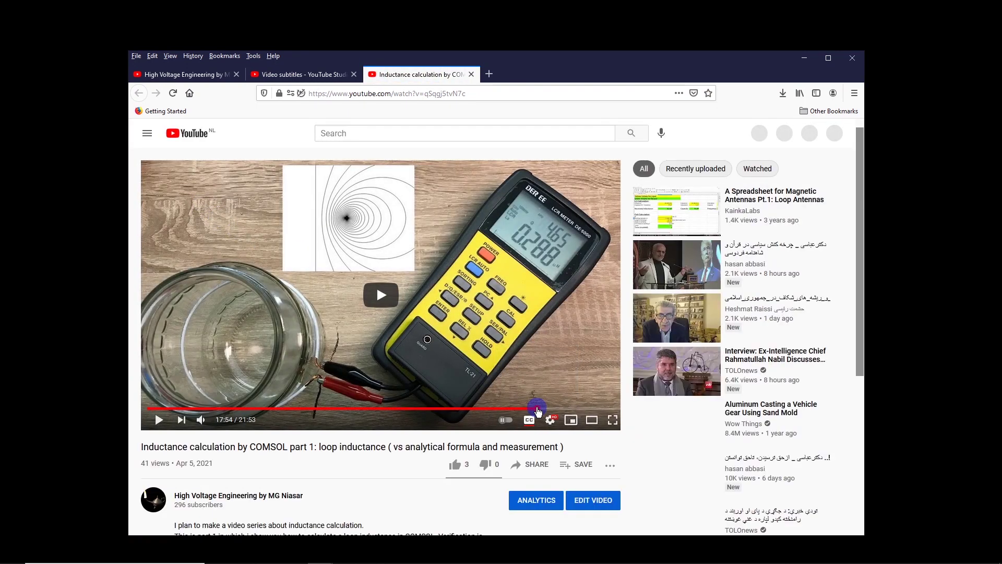
left_click(550, 409)
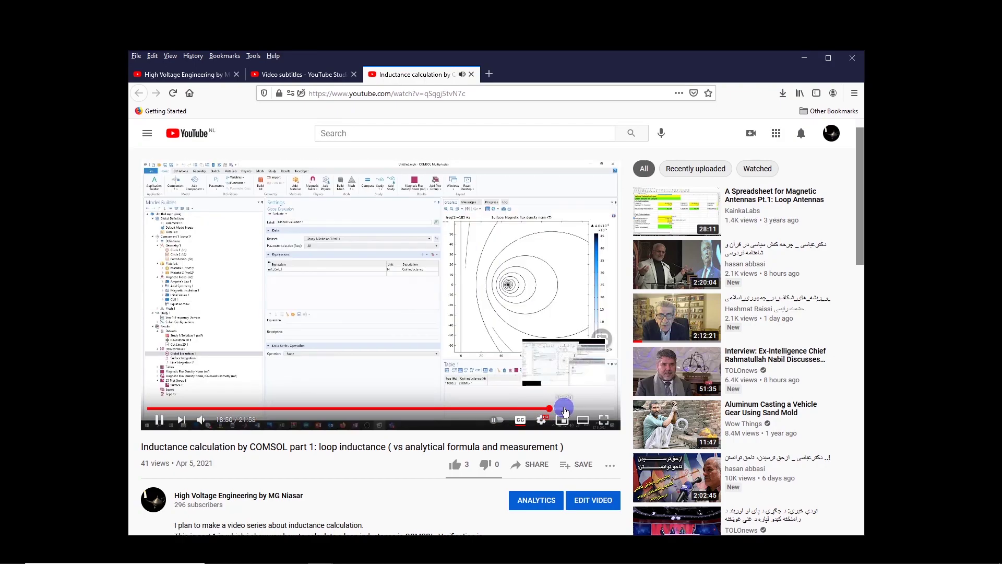
left_click(573, 408)
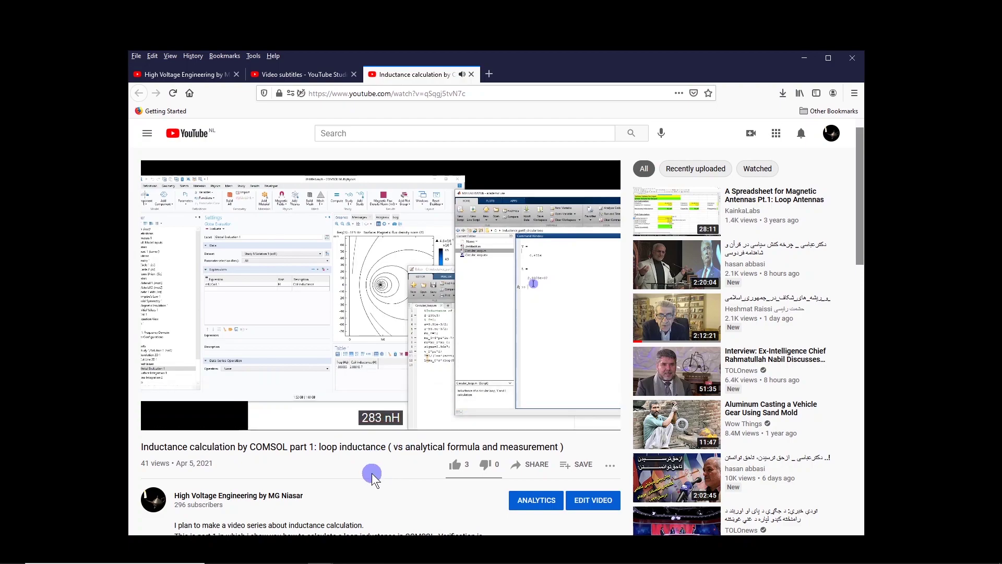
left_click(157, 429)
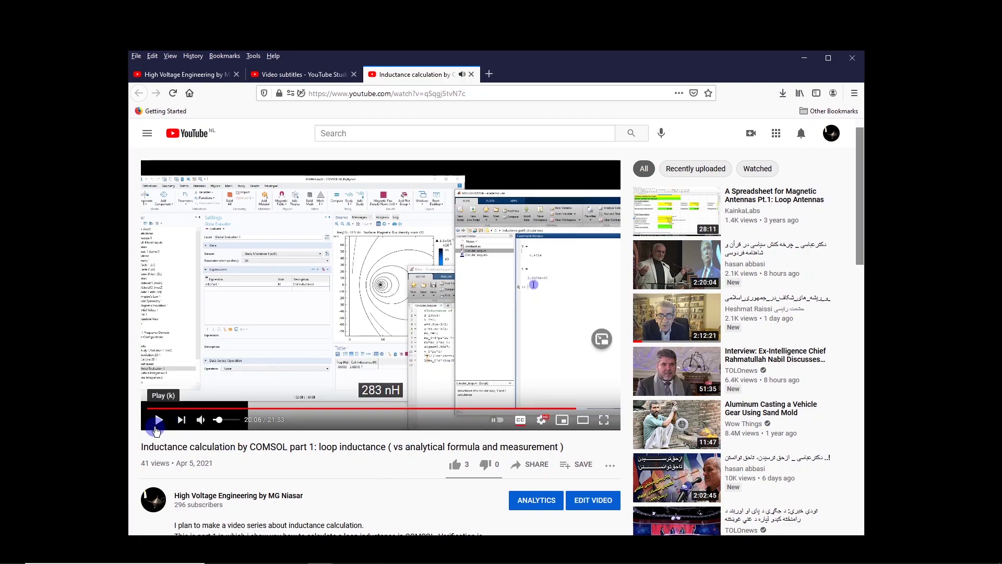